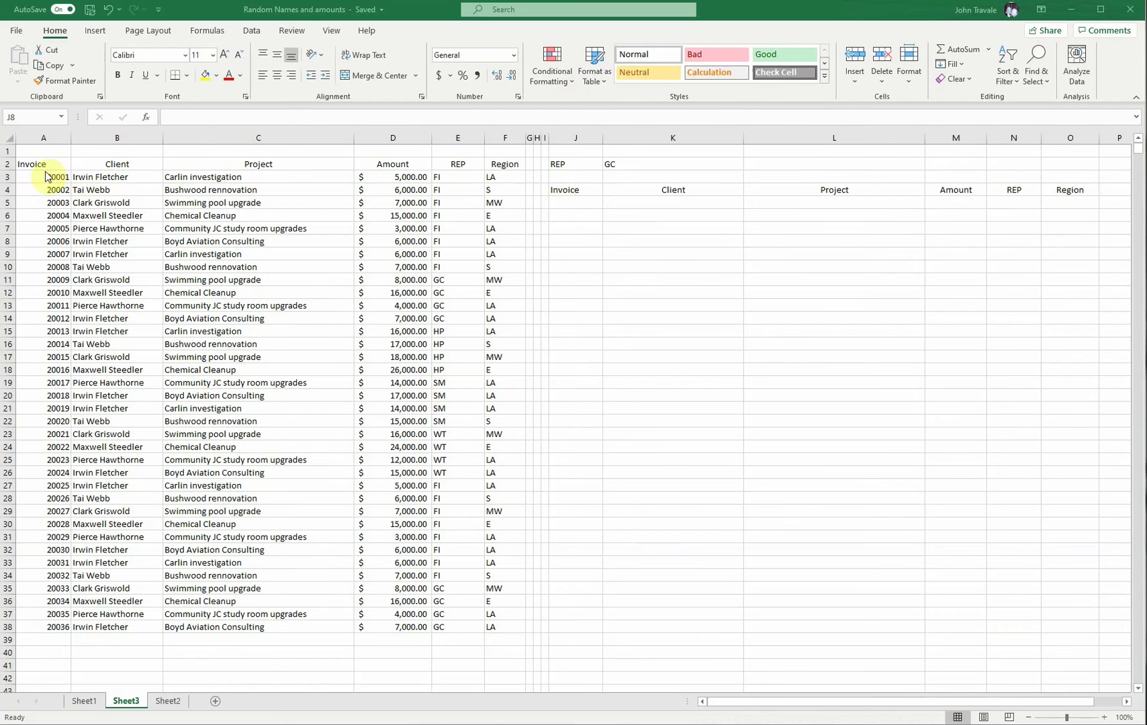
# Begin a =FILTER( formula in J5 with the invoice table A3:F38 as its array argument.
pyautogui.moveTo(32, 176)
pyautogui.mouseDown()
pyautogui.moveTo(461, 569)
pyautogui.moveTo(296, 277)
pyautogui.moveTo(89, 181)
pyautogui.moveTo(25, 180)
pyautogui.moveTo(48, 179)
pyautogui.mouseUp()
pyautogui.click(579, 202)
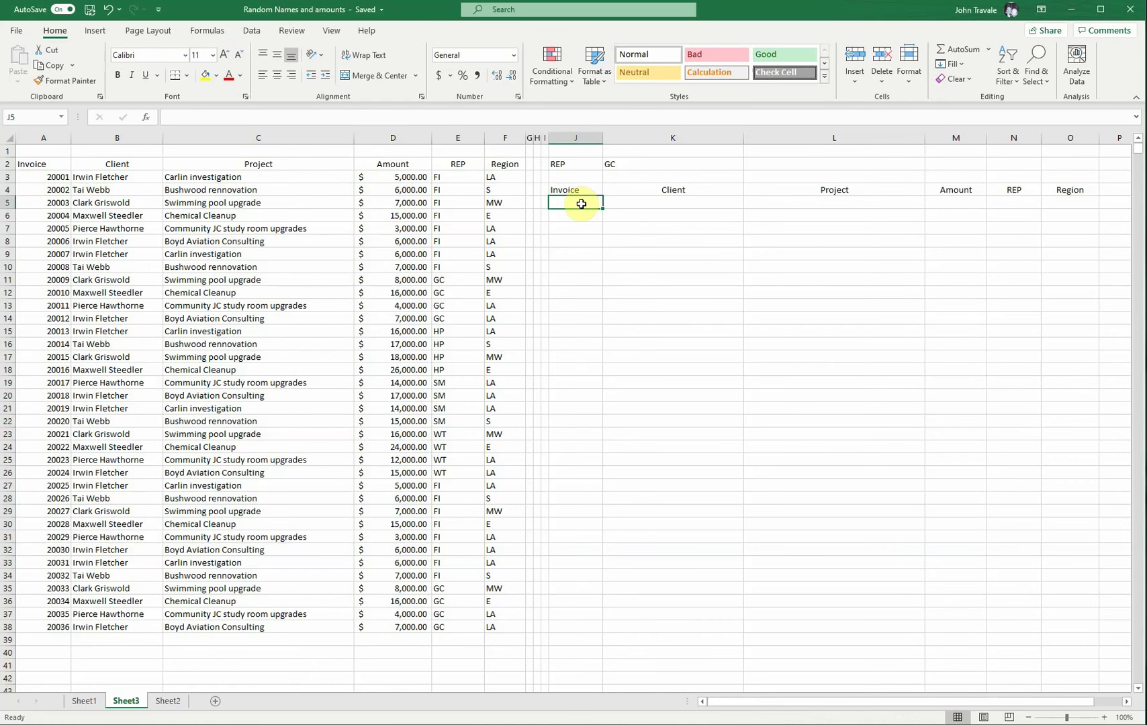
pyautogui.write('=filter')
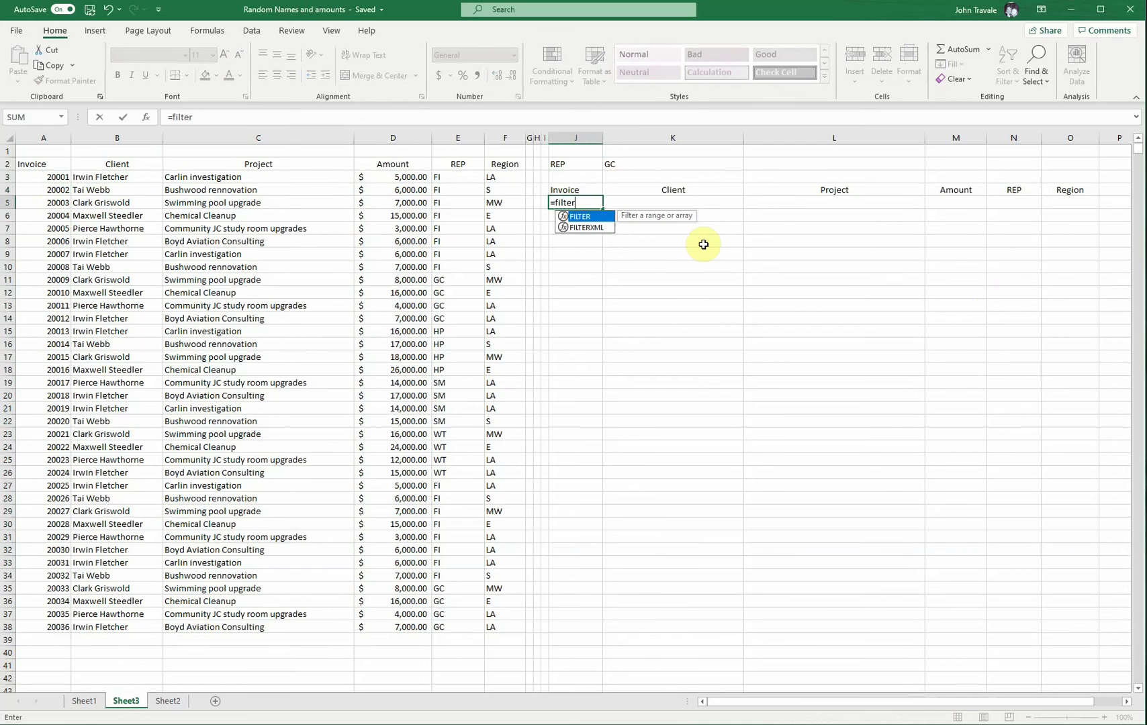
pyautogui.write('(')
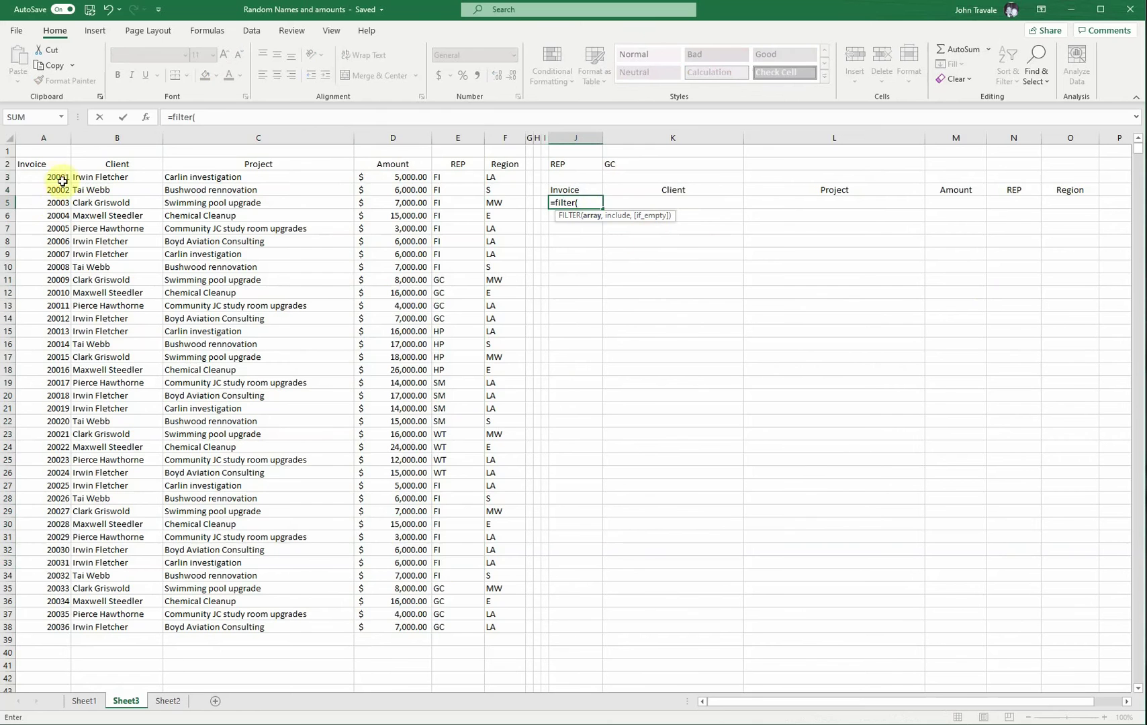
pyautogui.moveTo(45, 177); pyautogui.dragTo(505, 618)
pyautogui.write(',')
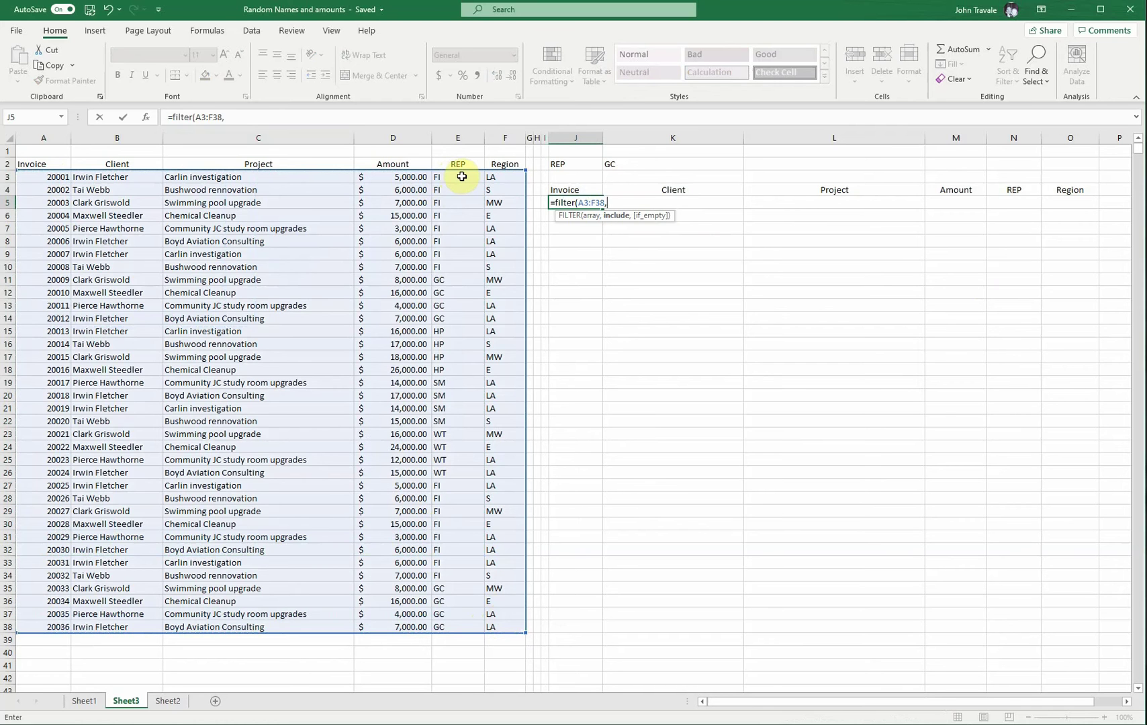
# Complete and enter the formula =FILTER(A3:F38,E3:E38=K2,"Not Found") to spill the GC invoices.
pyautogui.click(460, 176)
pyautogui.moveTo(462, 199); pyautogui.dragTo(458, 626)
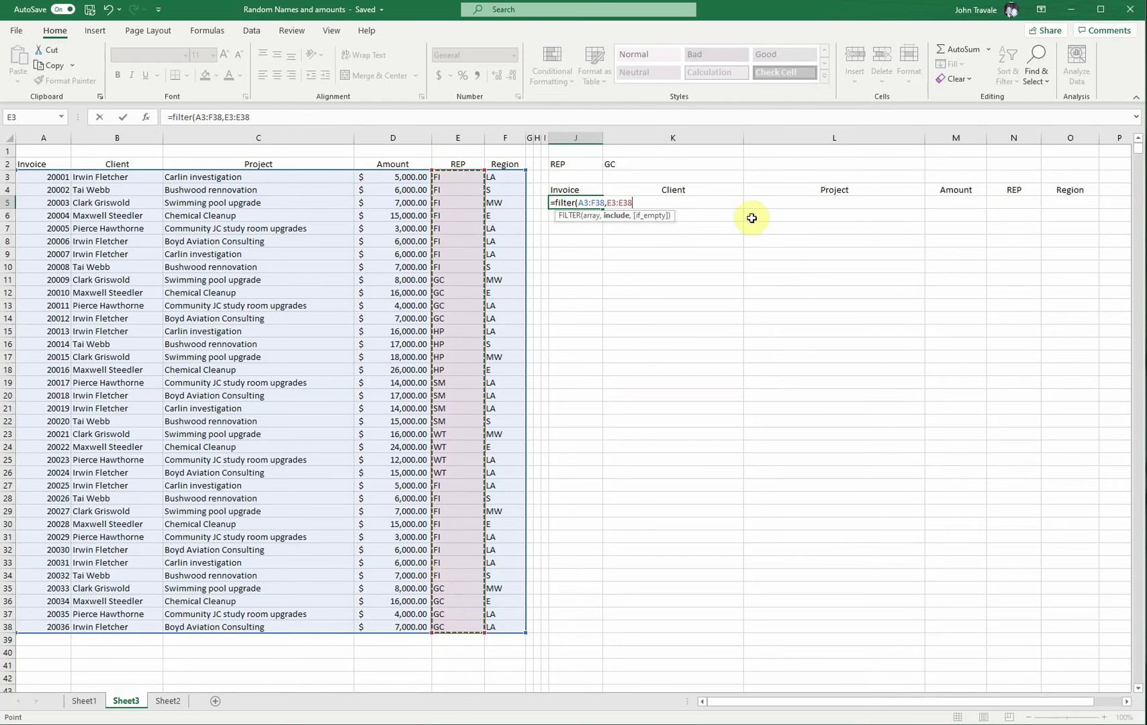
pyautogui.write('=')
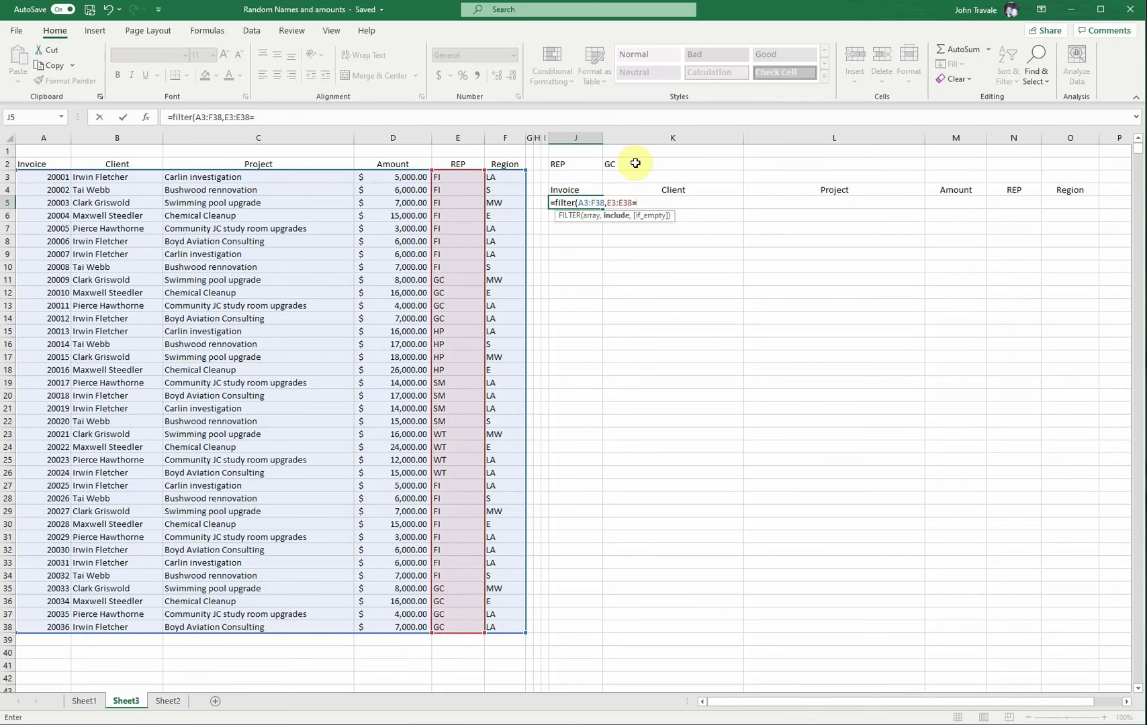
pyautogui.click(638, 165)
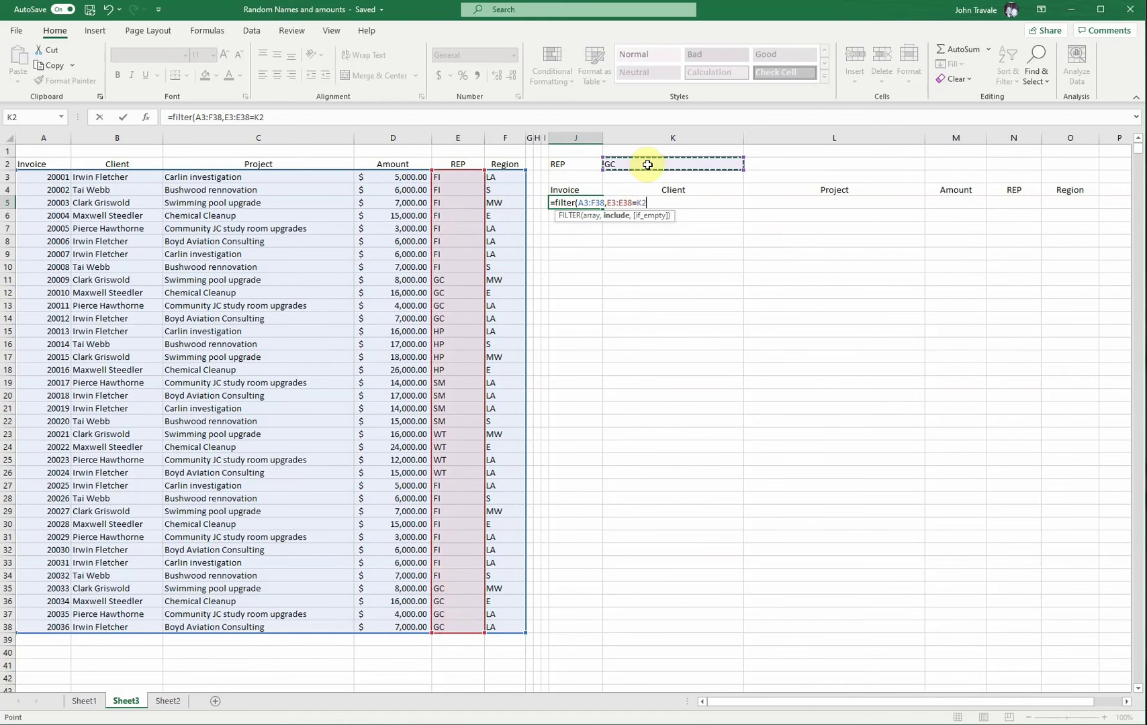
pyautogui.write(',')
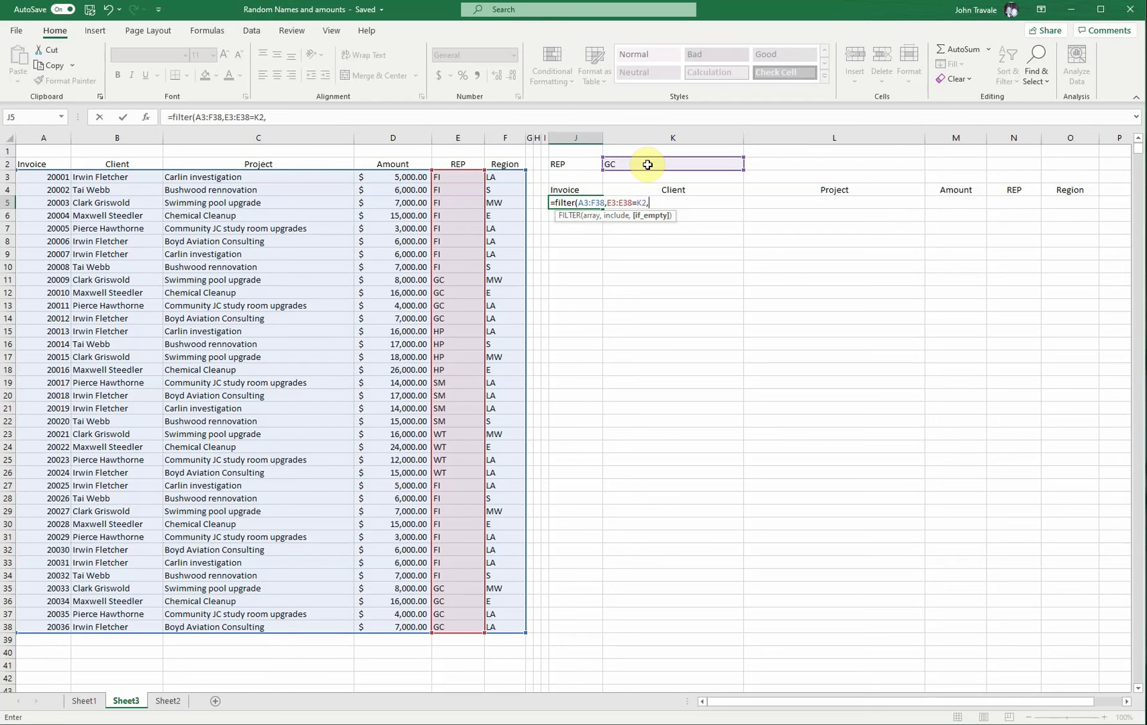
pyautogui.write('"Not Found")')
pyautogui.press('Return')
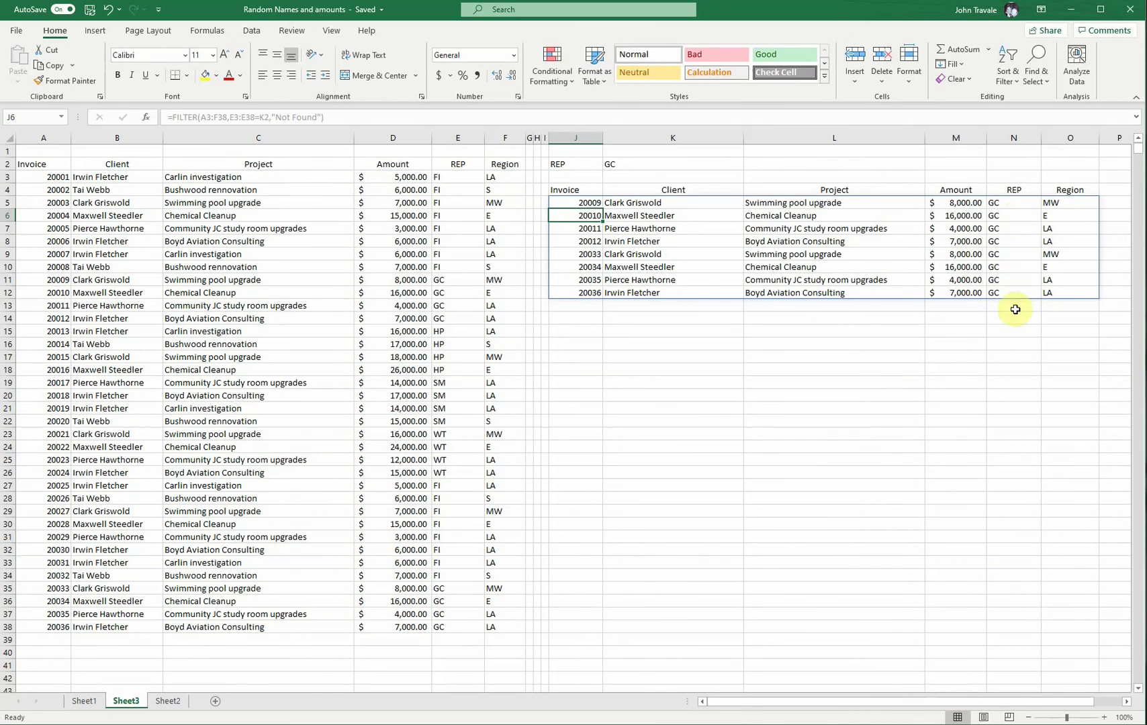
# Enter the unmatched REP code BBB in K2 to get Not Found.
pyautogui.click(672, 163)
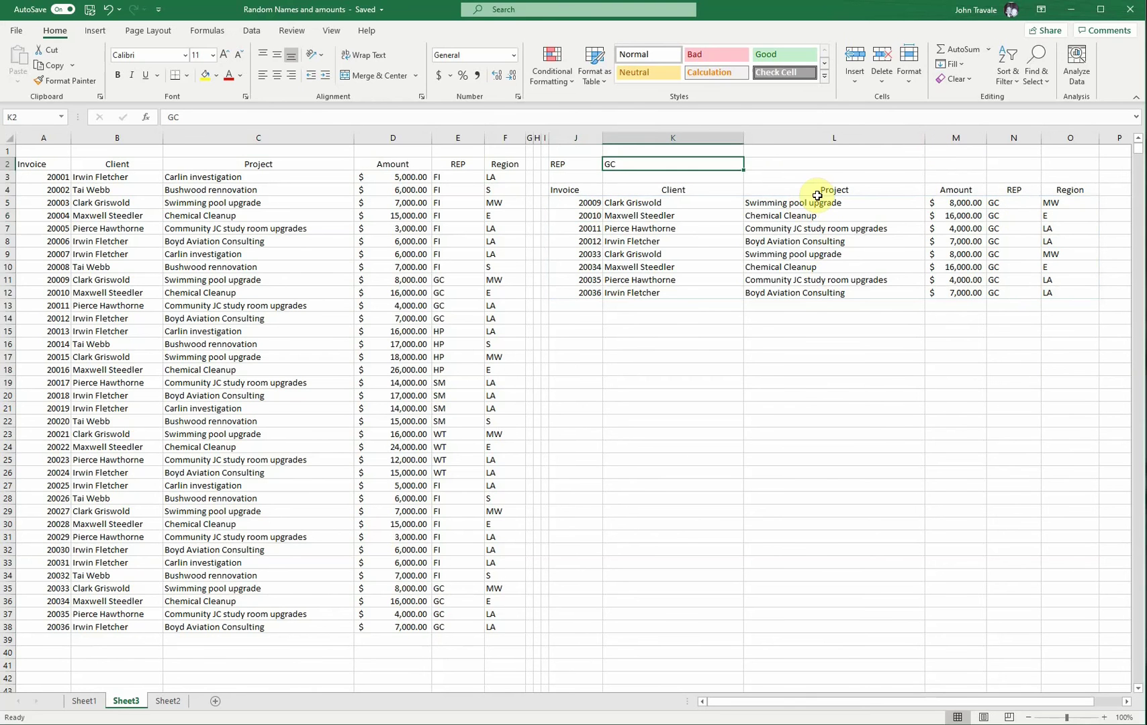
pyautogui.write('BBB')
pyautogui.press('Return')
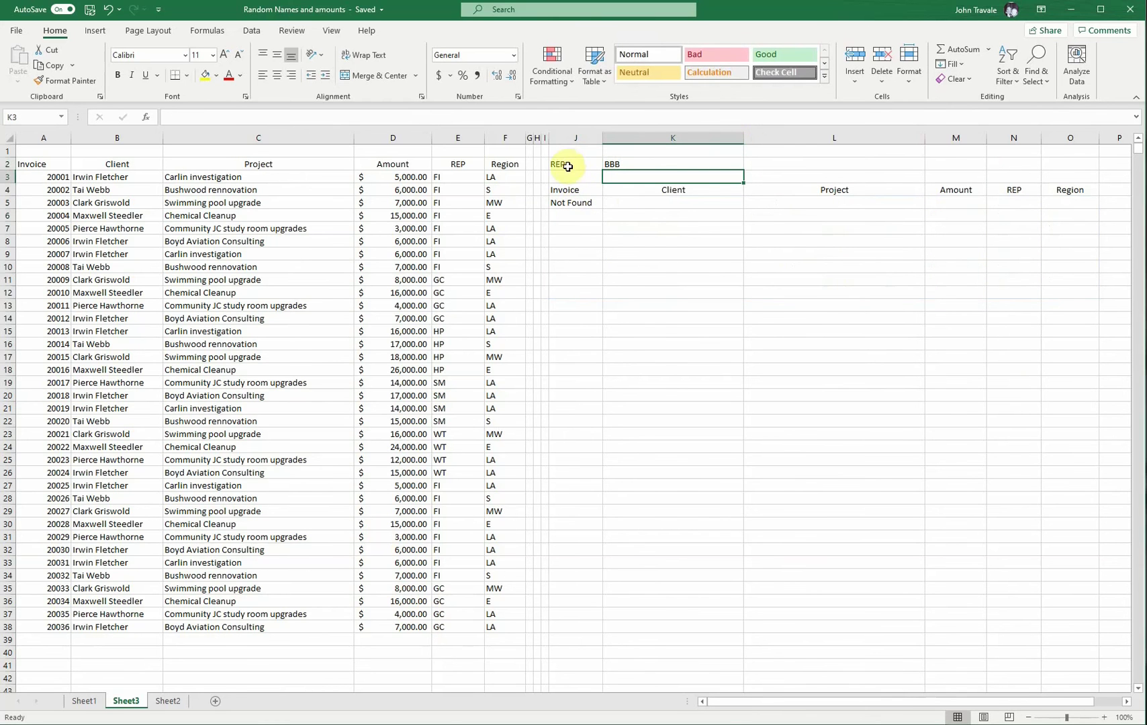
# Change the REP code in K2 to FI to list the FI invoices.
pyautogui.click(637, 162)
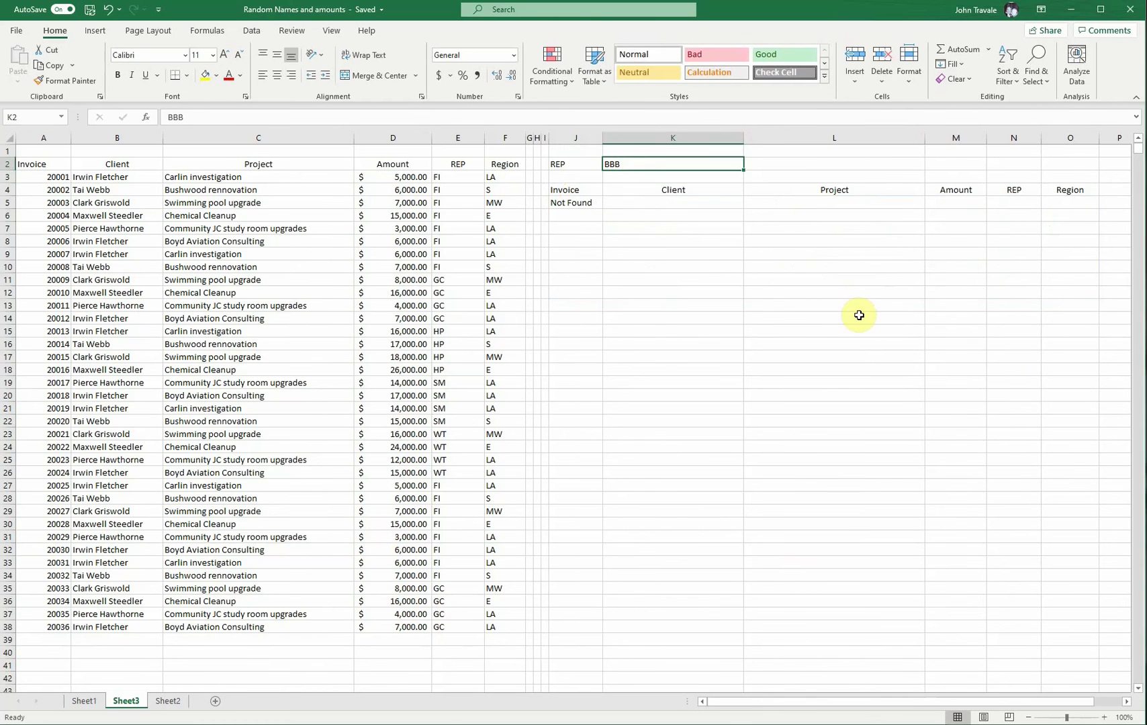
pyautogui.write('FIU')
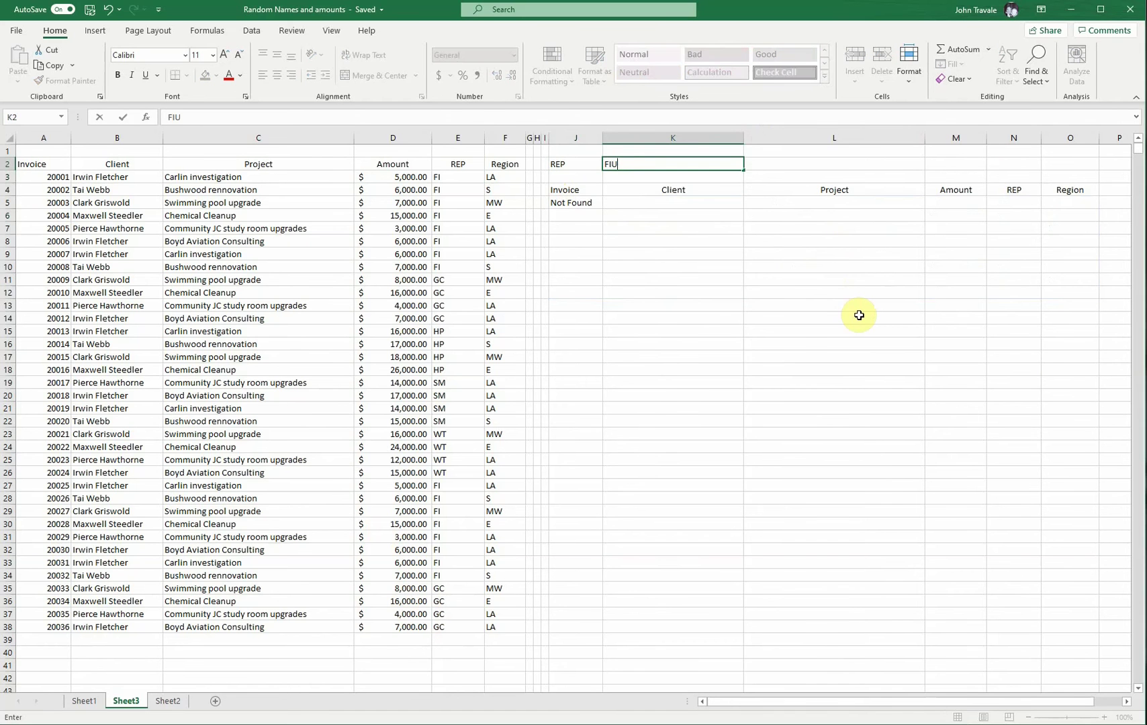
pyautogui.press('BackSpace')
pyautogui.press('Return')
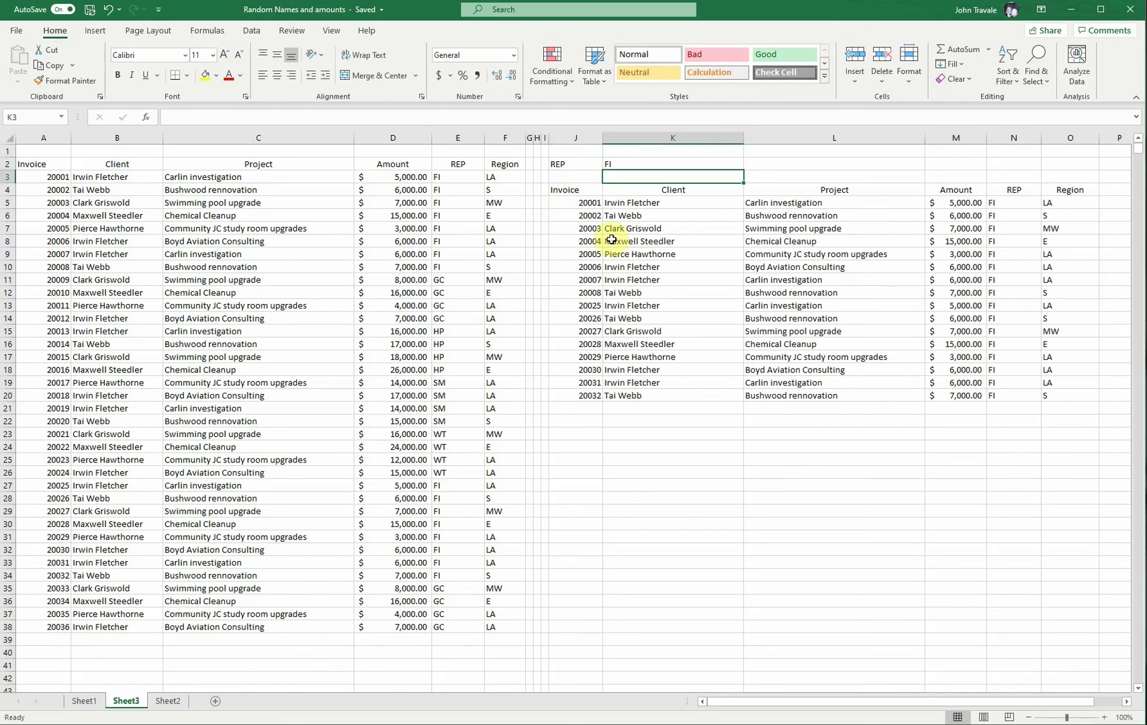
# Set K2 back to Gc and put an x in empty cell J15 below the results.
pyautogui.press('Up')
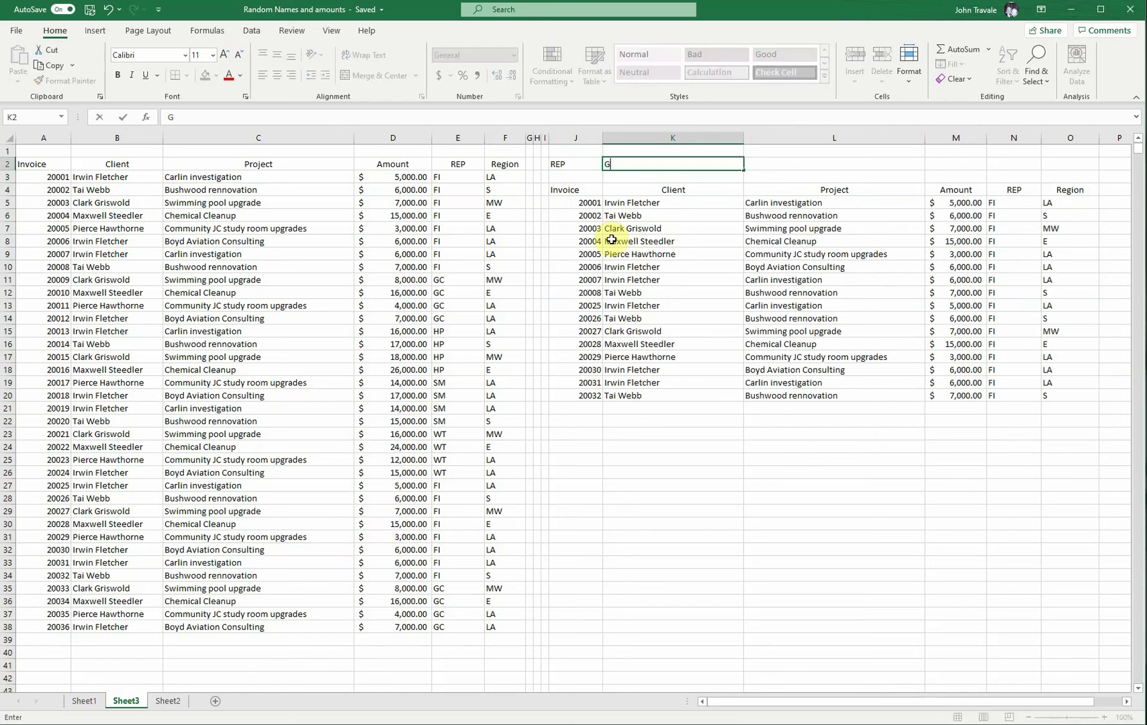
pyautogui.write('Gc')
pyautogui.press('Return')
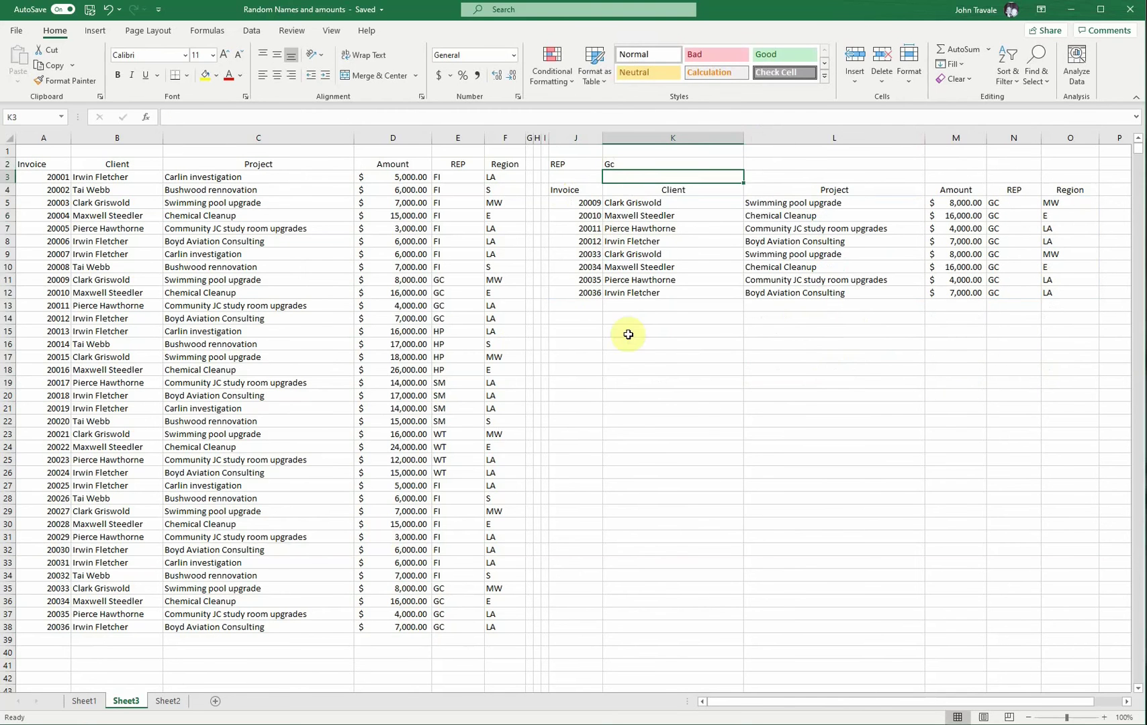
pyautogui.click(578, 330)
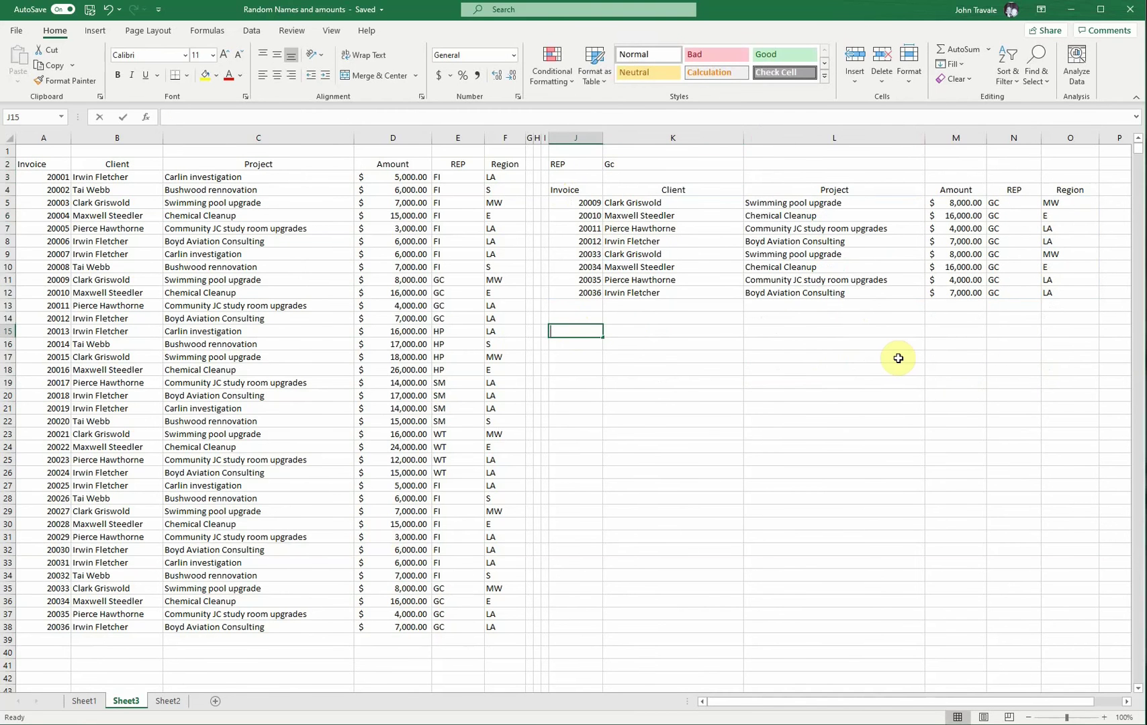
pyautogui.write('x')
pyautogui.press('Return')
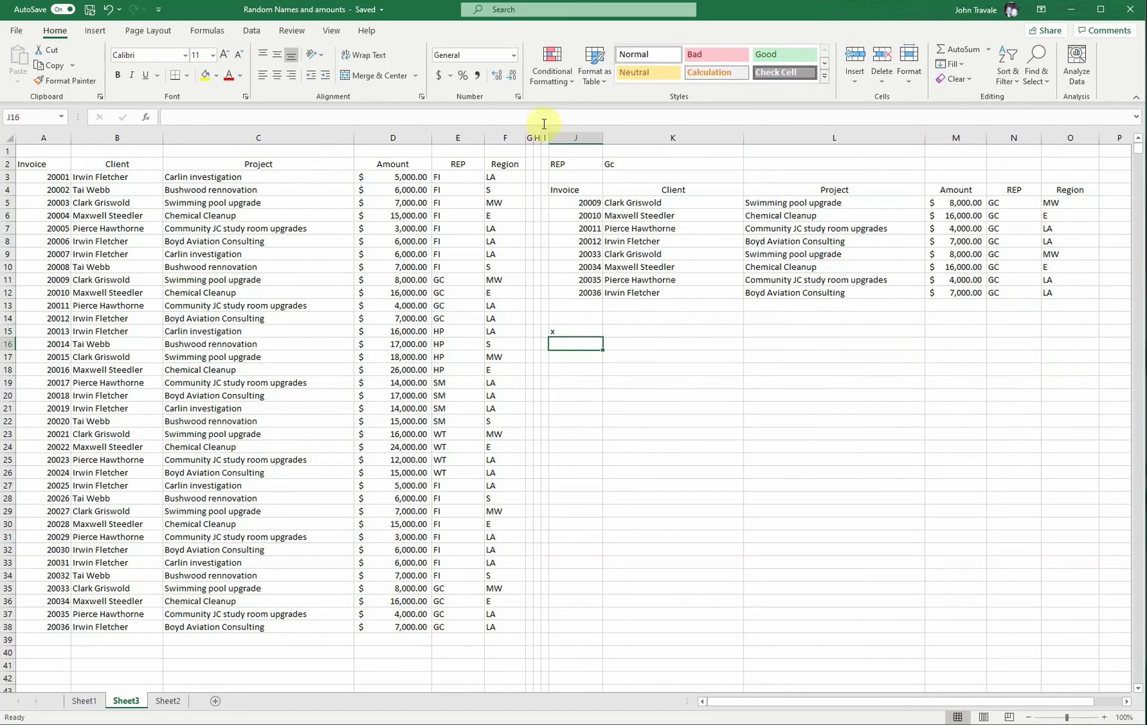
# Switch the REP code in K2 to FI, causing a #SPILL! error in J5.
pyautogui.click(630, 163)
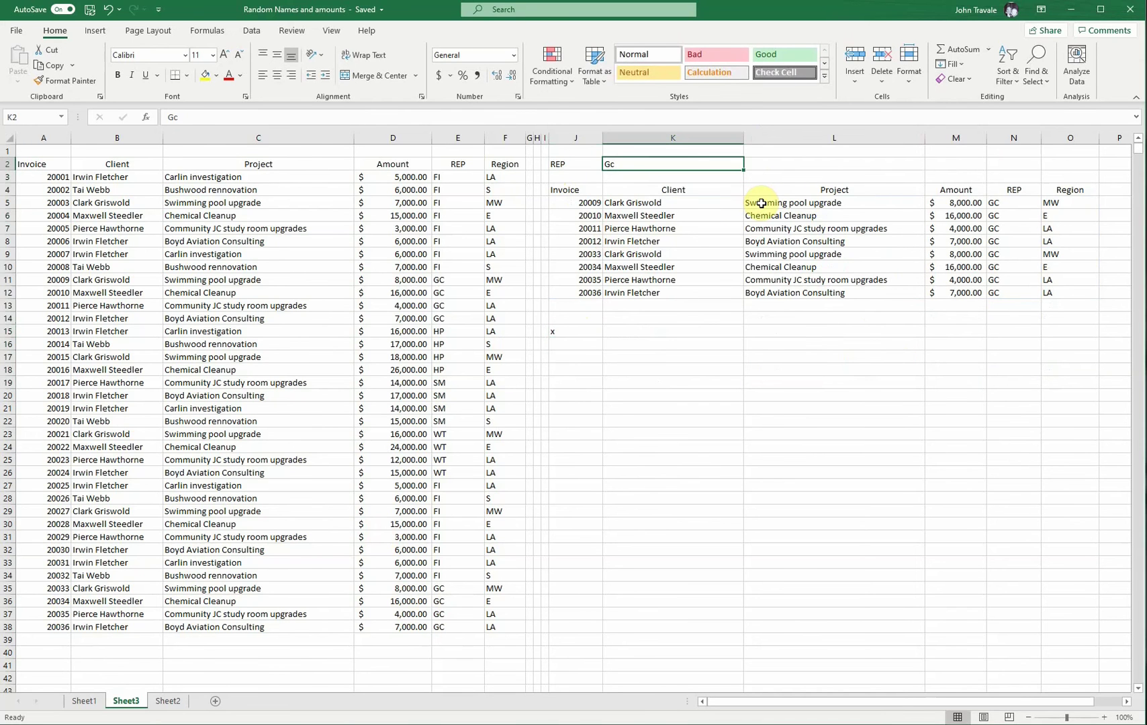
pyautogui.write('FI')
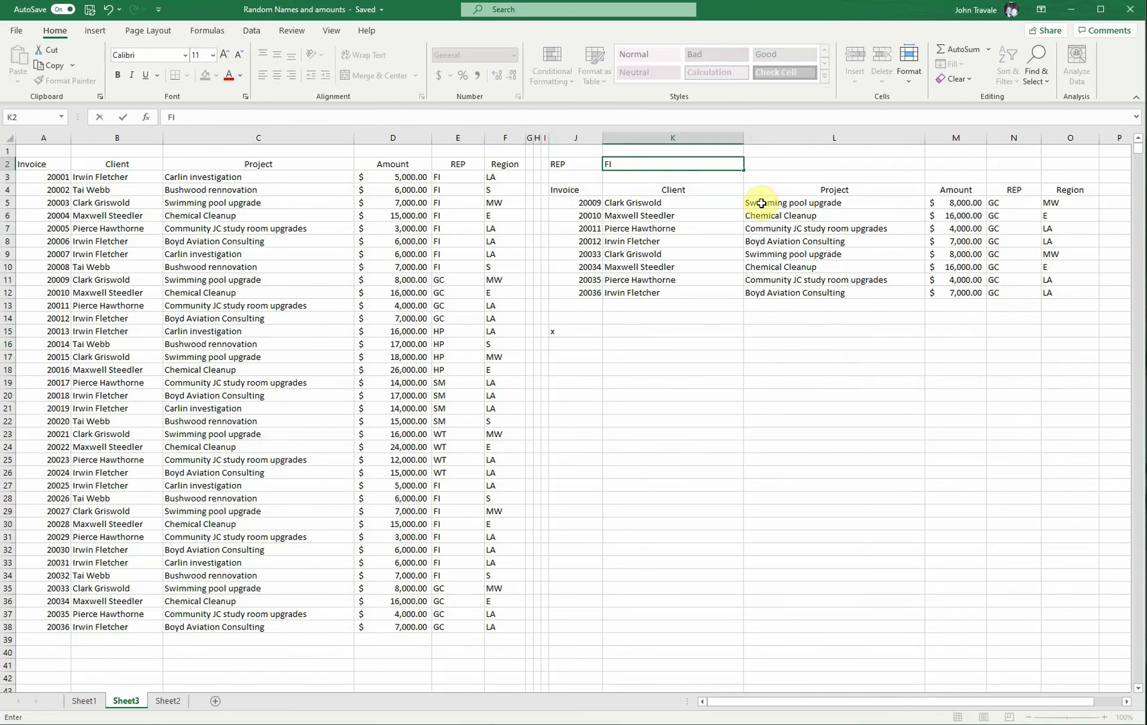
pyautogui.press('Return')
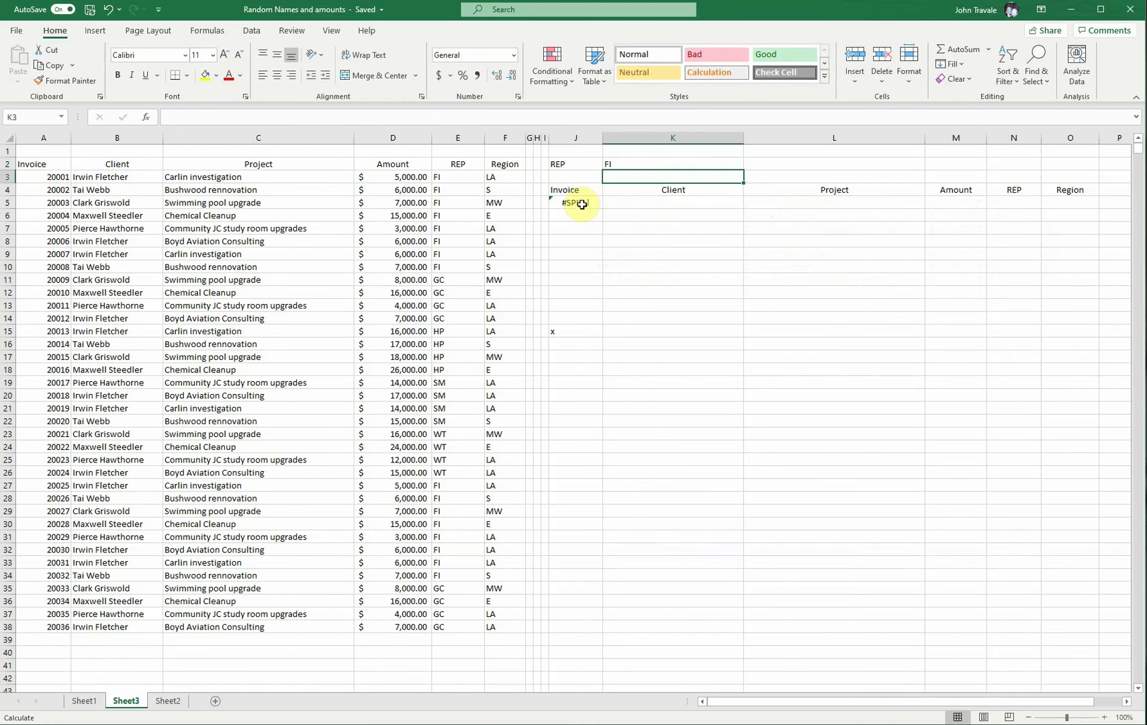
pyautogui.click(571, 333)
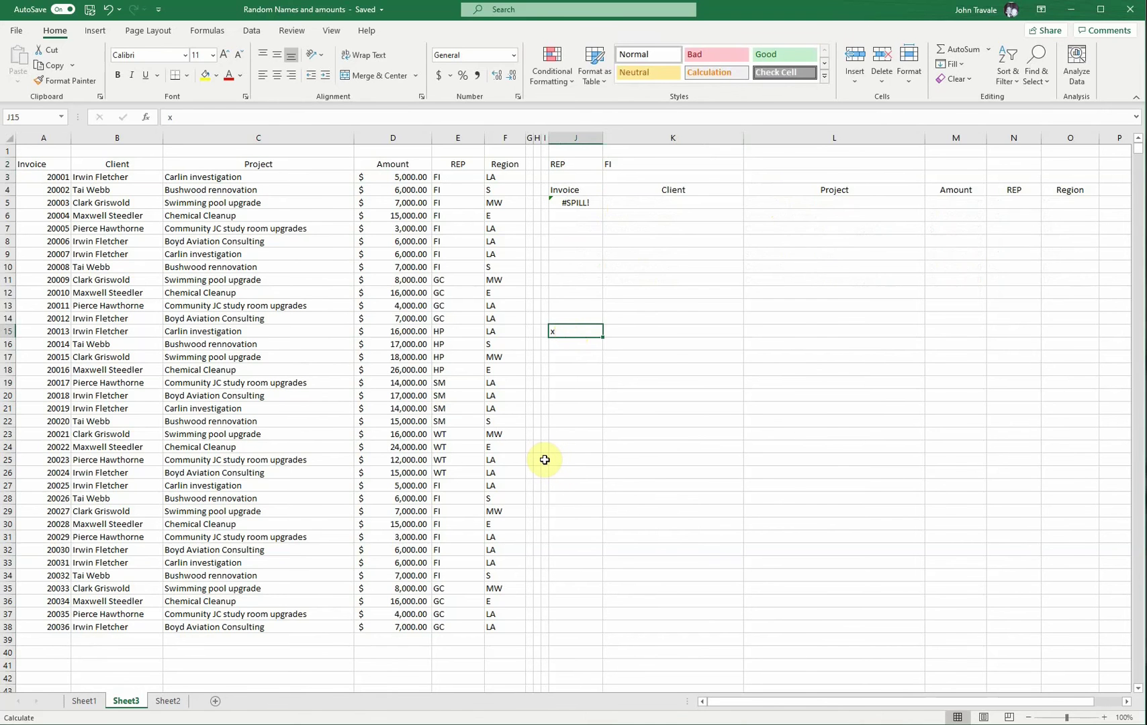
# Delete the x in J15 so the FI invoices spill again.
pyautogui.press('Delete')
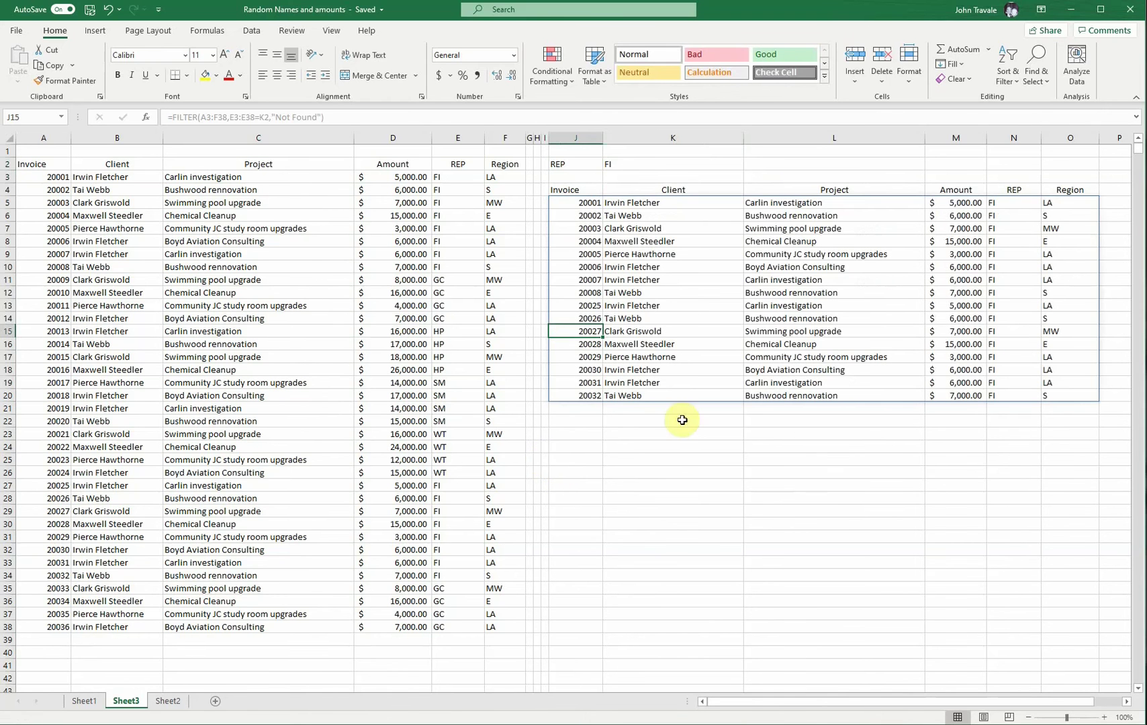